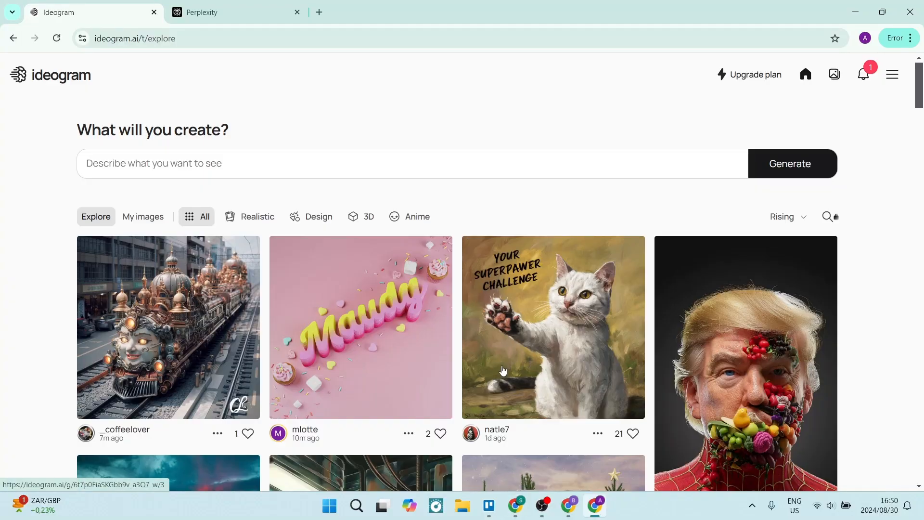
# Enter the image prompt "A t-shirt design of spiderman sleeping on a park bench" after checking the Perplexity quotes
pyautogui.click(320, 165)
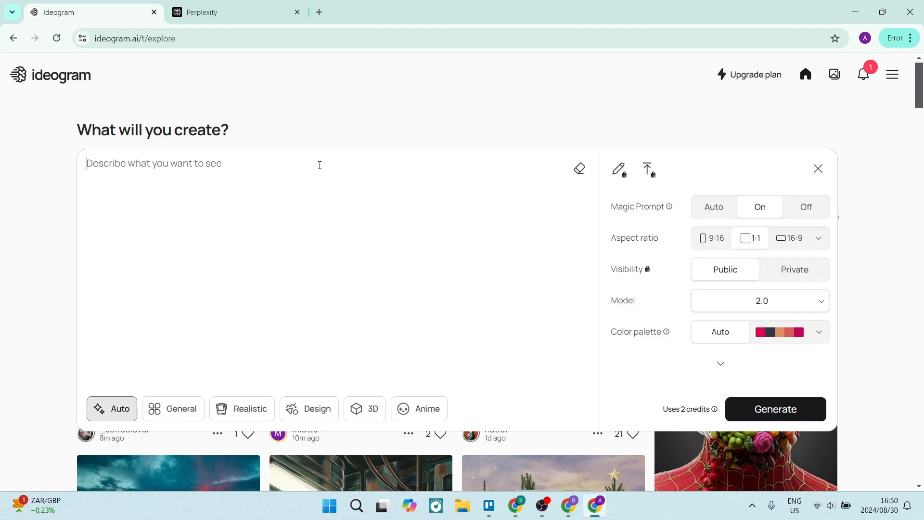
pyautogui.write('t-shirt design of spiderman sleeping on a park bench')
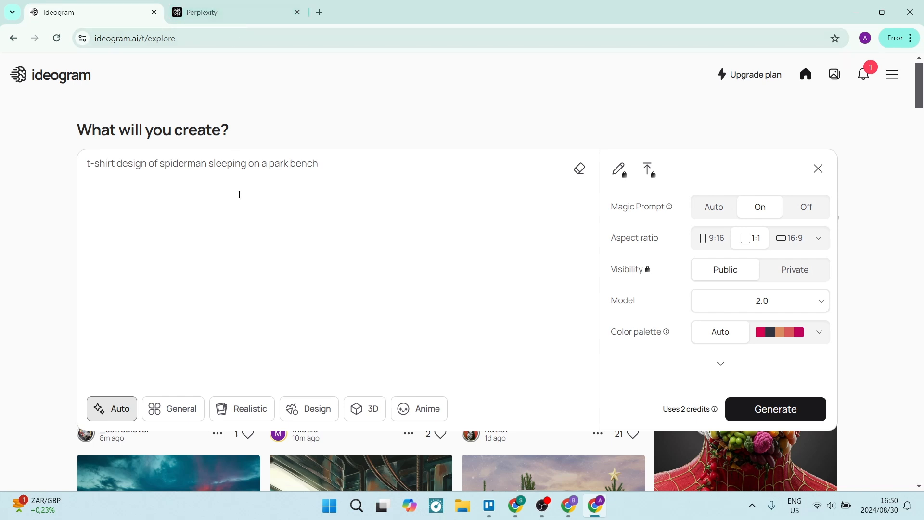
pyautogui.click(193, 12)
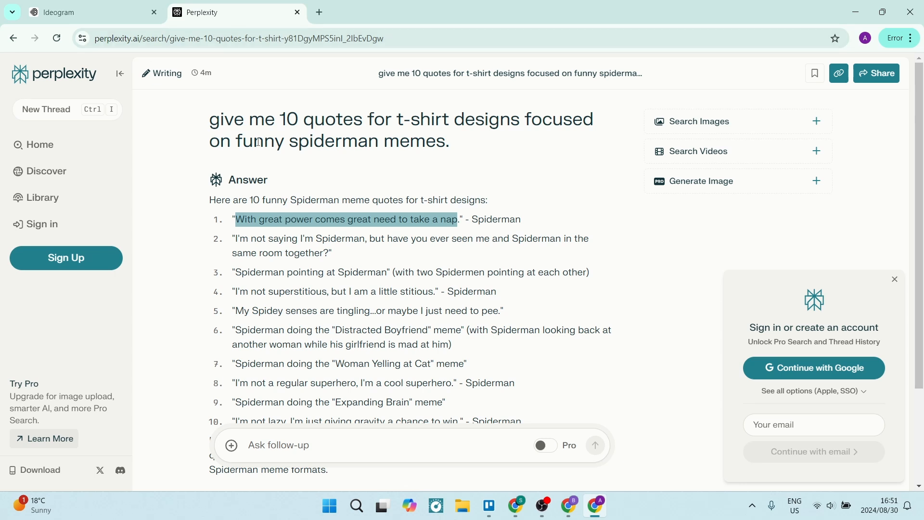
pyautogui.click(102, 16)
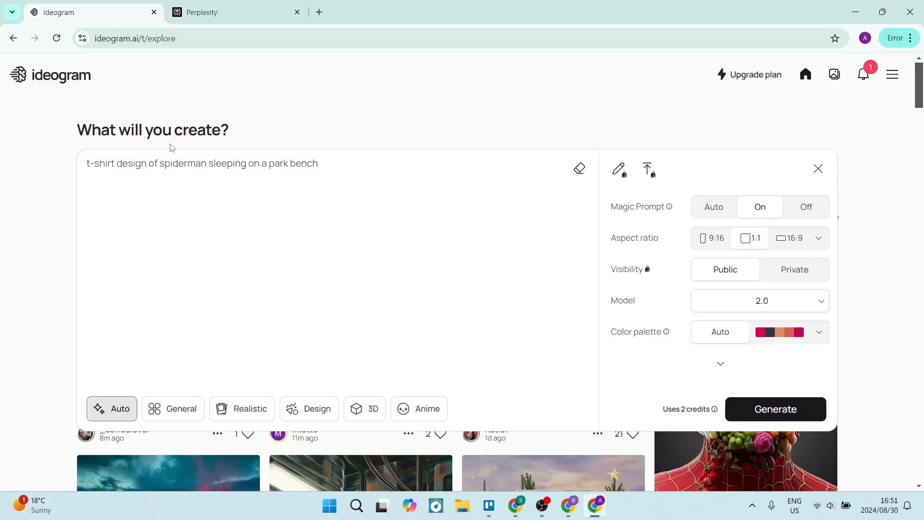
pyautogui.click(87, 163)
pyautogui.write('A')
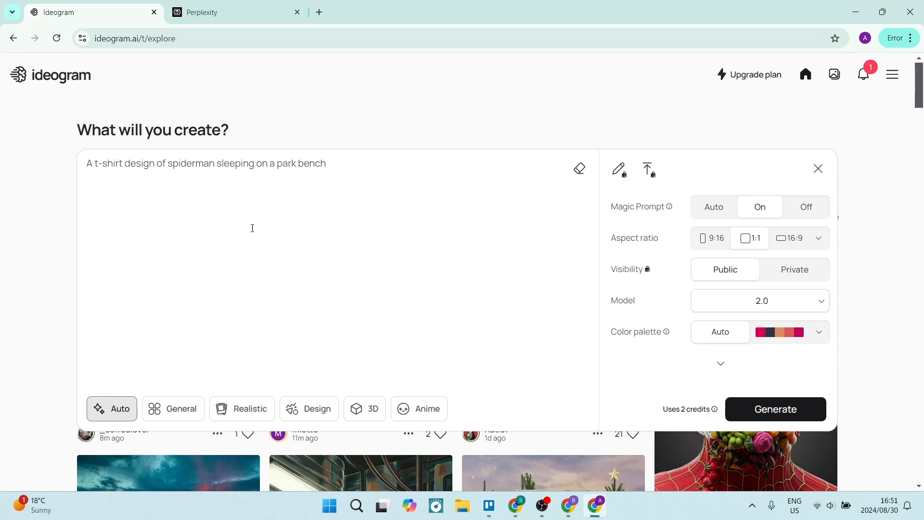
# Append with the words "With great power comes great need to take a nap" to the prompt, copying the quote from Perplexity
pyautogui.click(356, 169)
pyautogui.write('with the words "')
pyautogui.click(208, 15)
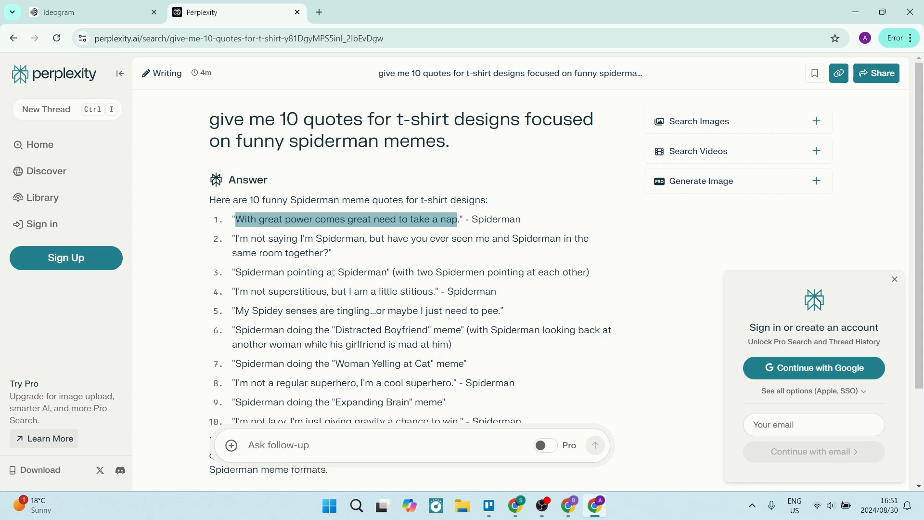
pyautogui.hotkey('ctrl', 'c')
pyautogui.click(97, 13)
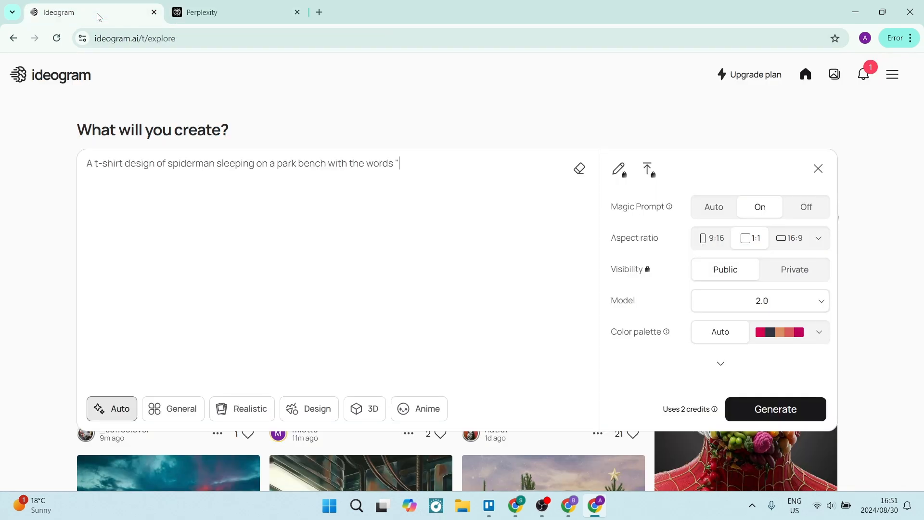
pyautogui.hotkey('ctrl', 'v')
pyautogui.write('"')
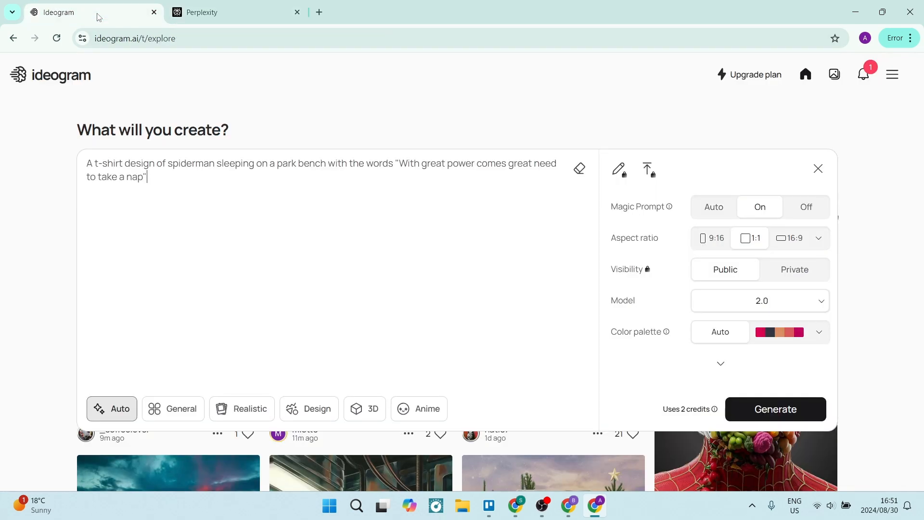
# Reword the quote in the prompt to "With great power comes a great need to nap"
pyautogui.click(511, 163)
pyautogui.write('a')
pyautogui.click(124, 178)
pyautogui.press('BackSpace')
pyautogui.press('BackSpace')
pyautogui.press('BackSpace')
pyautogui.press('BackSpace')
pyautogui.press('BackSpace')
pyautogui.press('BackSpace')
pyautogui.press('BackSpace')
pyautogui.click(185, 180)
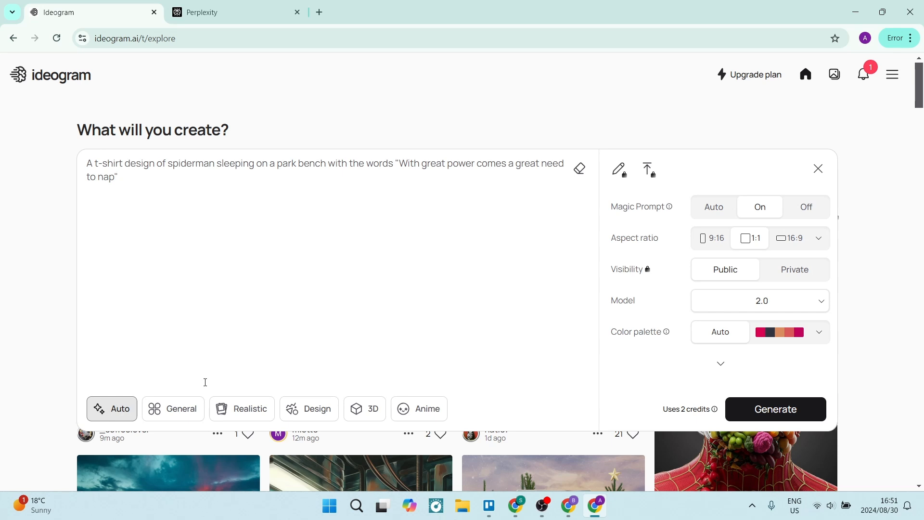
# Set the aspect ratio to 9:16, view the color palettes while keeping Auto, and generate the images
pyautogui.click(707, 245)
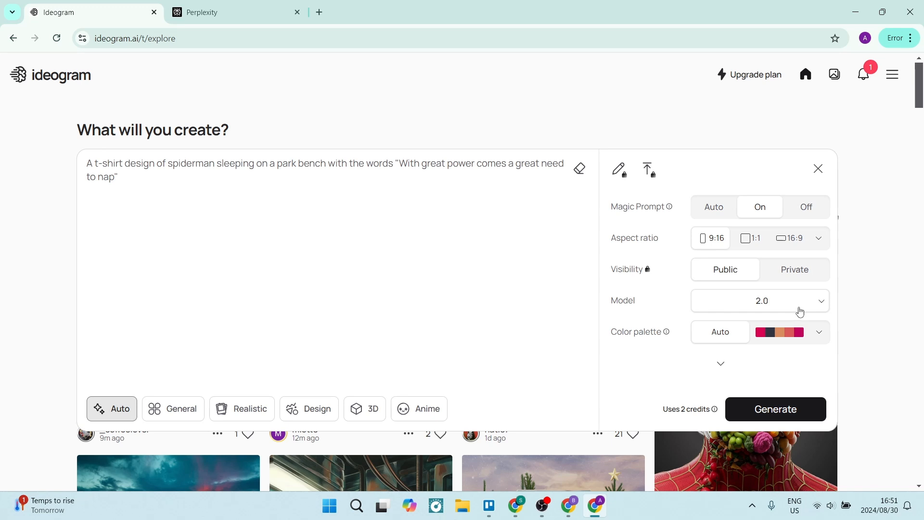
pyautogui.click(818, 337)
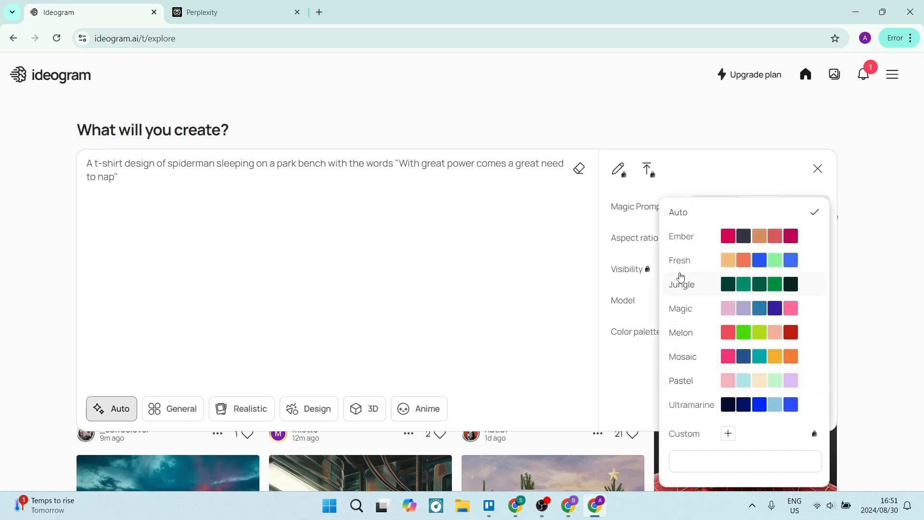
pyautogui.click(628, 365)
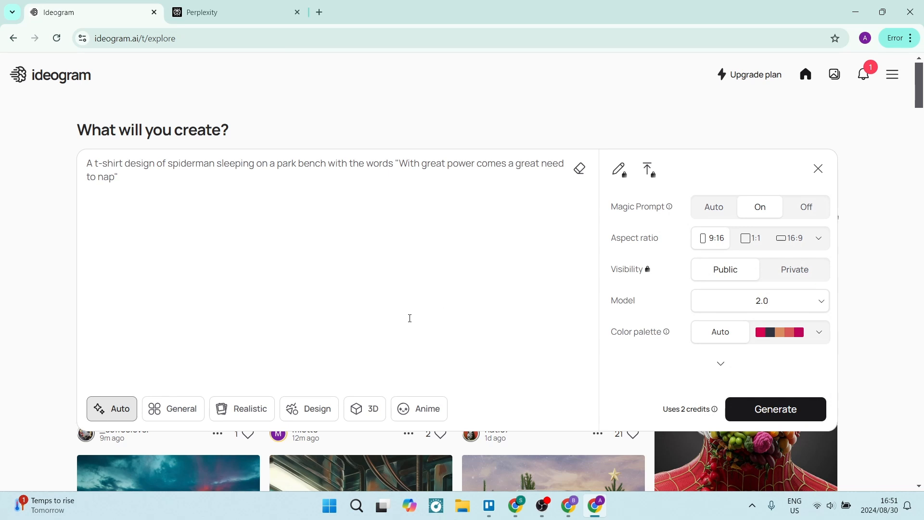
pyautogui.click(744, 411)
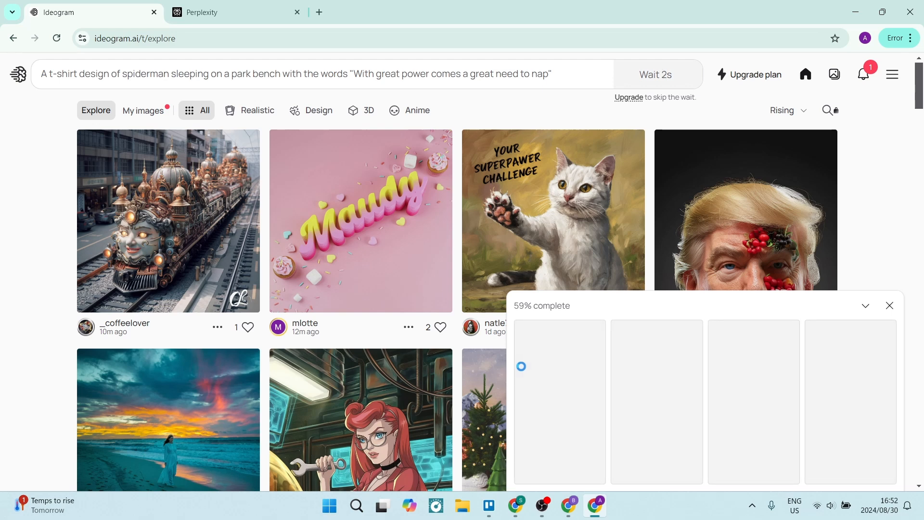
# Open the generated set, view the second Spiderman design at full size and look through its options, including Download
pyautogui.click(523, 312)
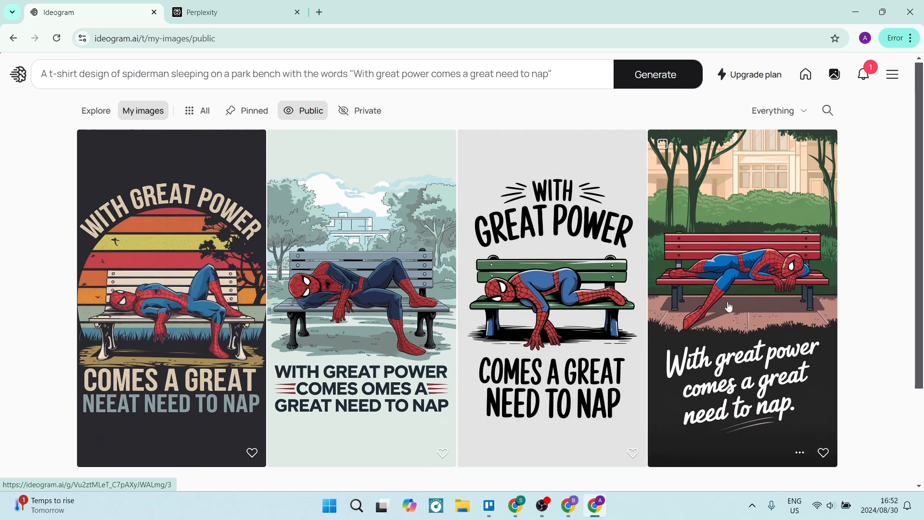
pyautogui.click(365, 316)
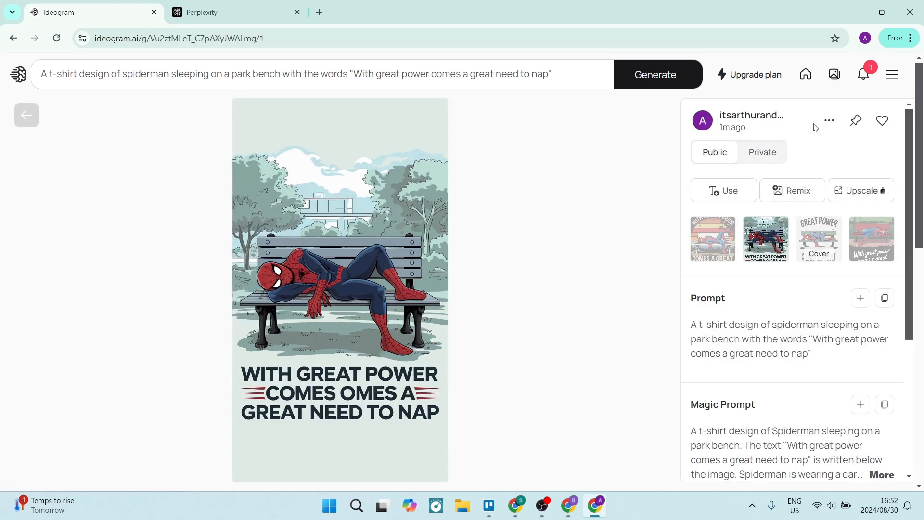
pyautogui.click(828, 126)
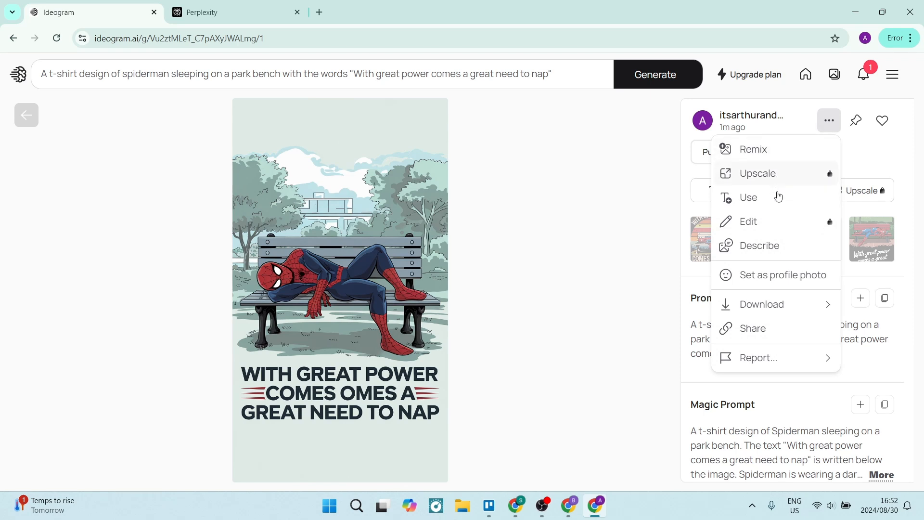
pyautogui.moveTo(769, 309)
pyautogui.click(81, 80)
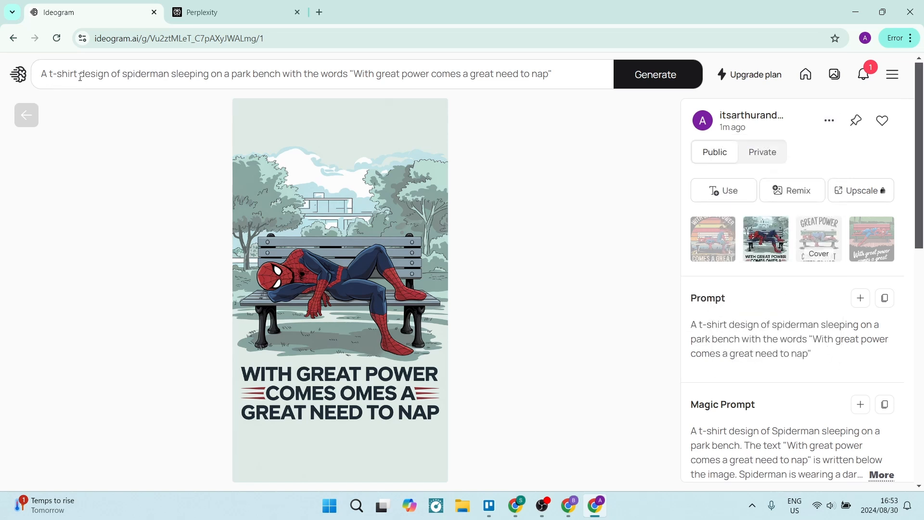
# Remove "A t-shirt design of" from the prompt, capitalise "Spiderman" and generate a new set of images
pyautogui.click(81, 77)
pyautogui.press('Right')
pyautogui.press('Right')
pyautogui.press('Right')
pyautogui.press('Right')
pyautogui.press('Right')
pyautogui.press('Right')
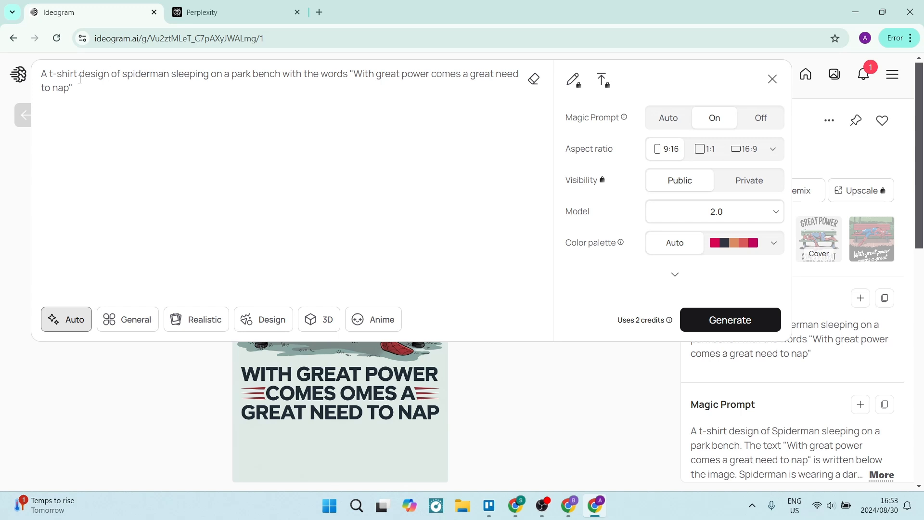
pyautogui.press('BackSpace')
pyautogui.press('BackSpace')
pyautogui.press('BackSpace')
pyautogui.press('BackSpace')
pyautogui.press('BackSpace')
pyautogui.press('BackSpace')
pyautogui.press('BackSpace')
pyautogui.press('BackSpace')
pyautogui.press('BackSpace')
pyautogui.press('BackSpace')
pyautogui.press('BackSpace')
pyautogui.press('BackSpace')
pyautogui.press('BackSpace')
pyautogui.press('BackSpace')
pyautogui.press('BackSpace')
pyautogui.press('BackSpace')
pyautogui.press('BackSpace')
pyautogui.press('BackSpace')
pyautogui.press('BackSpace')
pyautogui.press('BackSpace')
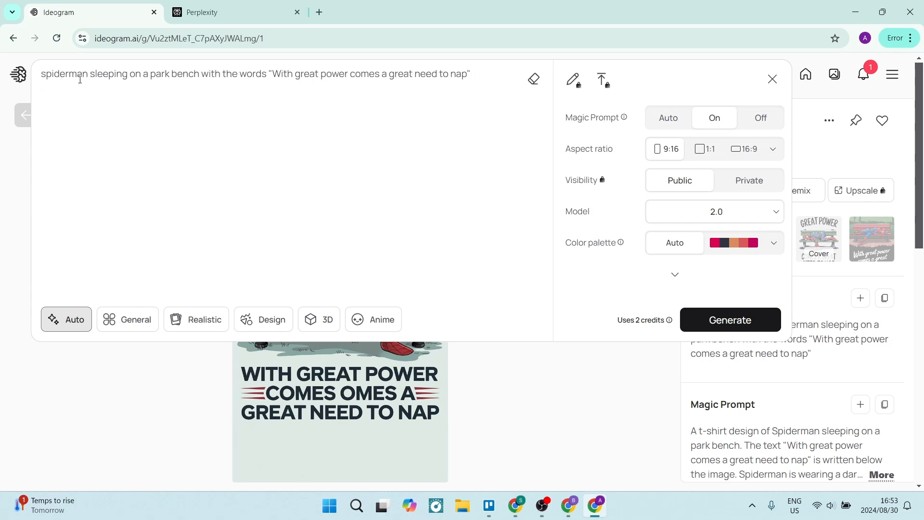
pyautogui.press('Delete')
pyautogui.write('S')
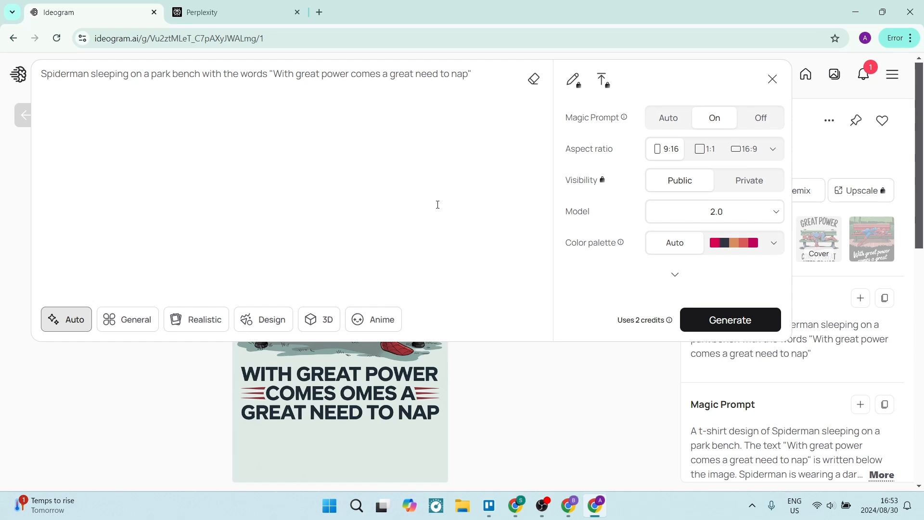
pyautogui.click(707, 326)
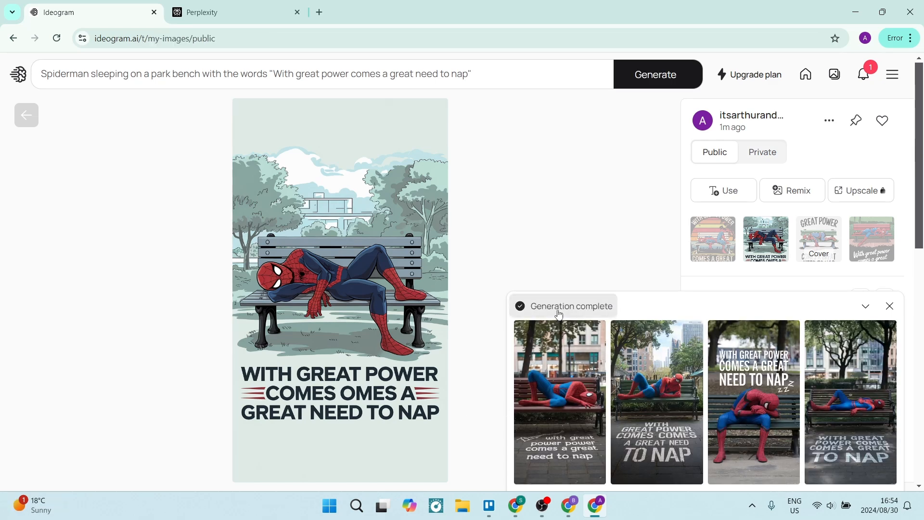
# Open the newly generated images in the gallery and compare them with the earlier t-shirt designs
pyautogui.click(558, 311)
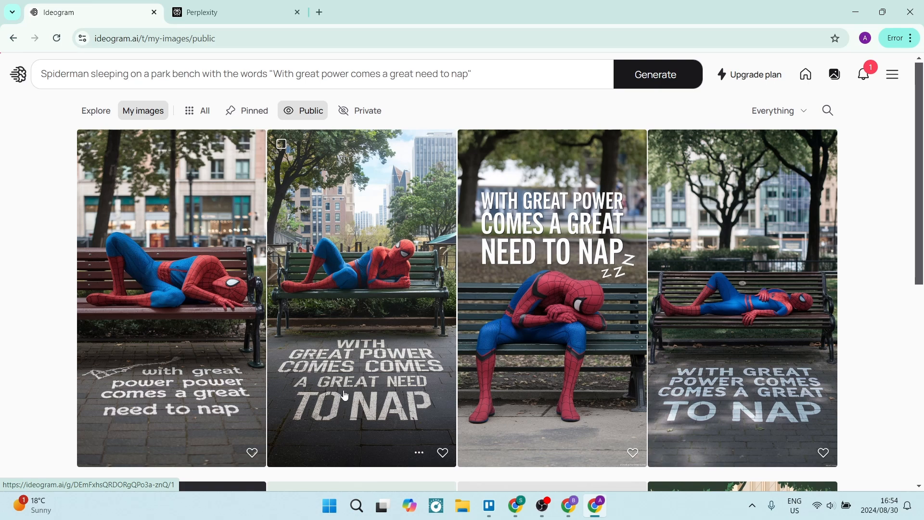
pyautogui.scroll(-5, 345, 397)
pyautogui.scroll(-3, 345, 396)
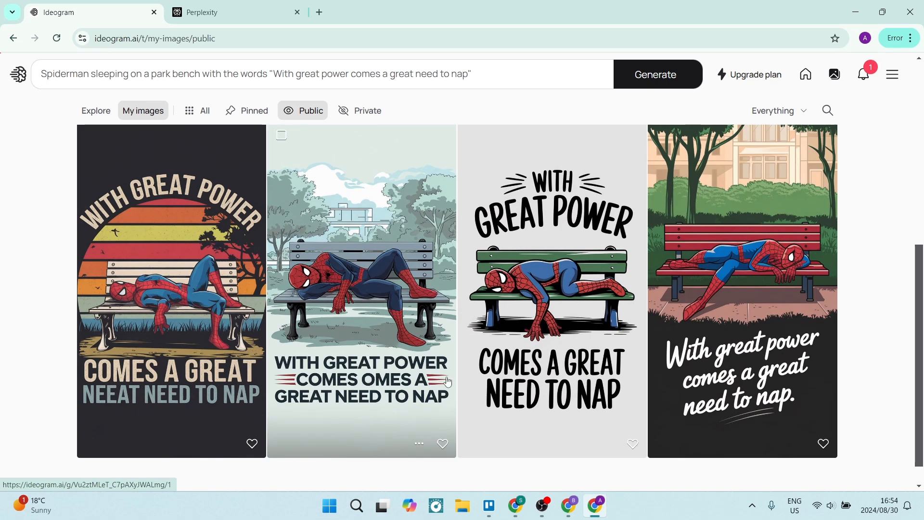
pyautogui.scroll(5, 385, 354)
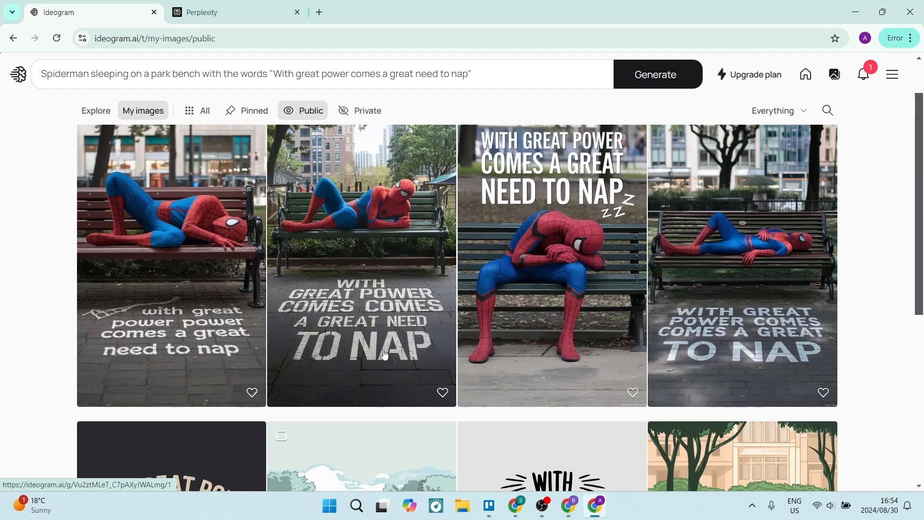